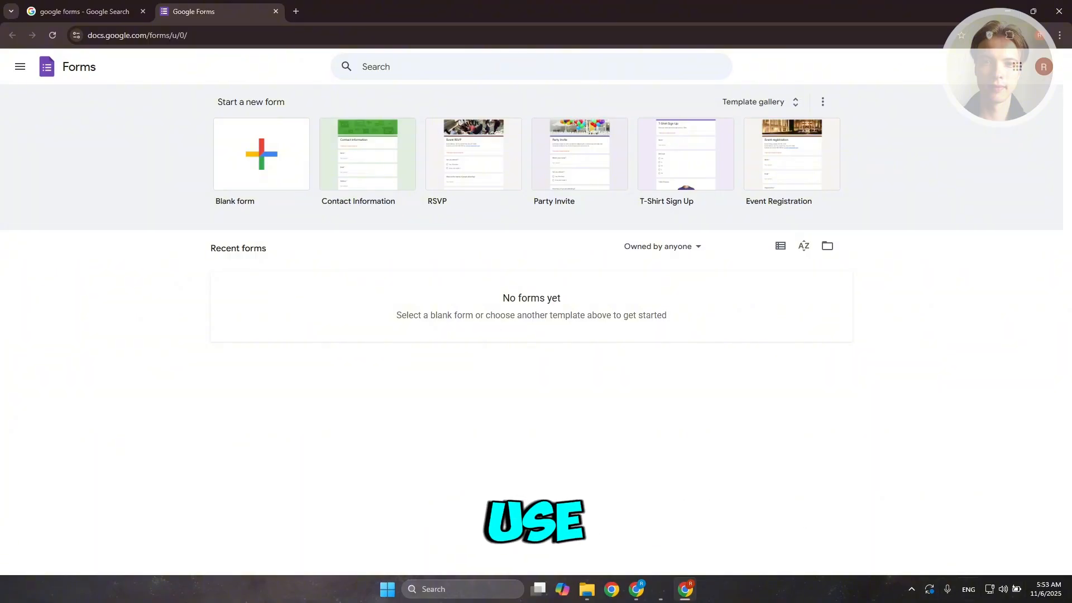
- Open Google Forms from the "google forms" search results and close the duplicate Forms tab
{"action": "left_click", "coordinate": [111, 10]}
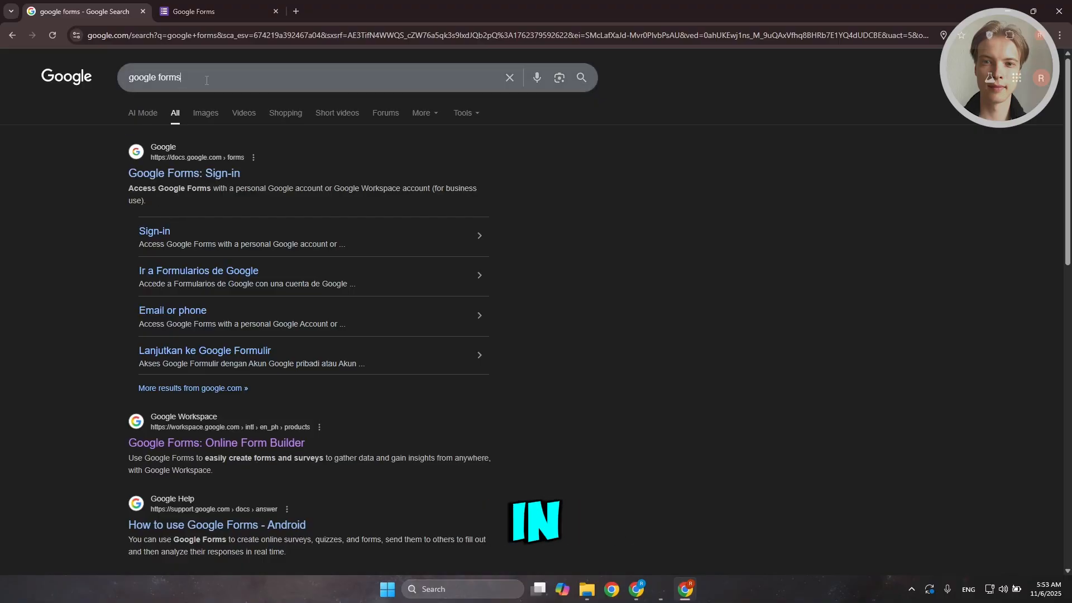
{"action": "left_click_drag", "start_coordinate": [206, 80], "coordinate": [101, 77]}
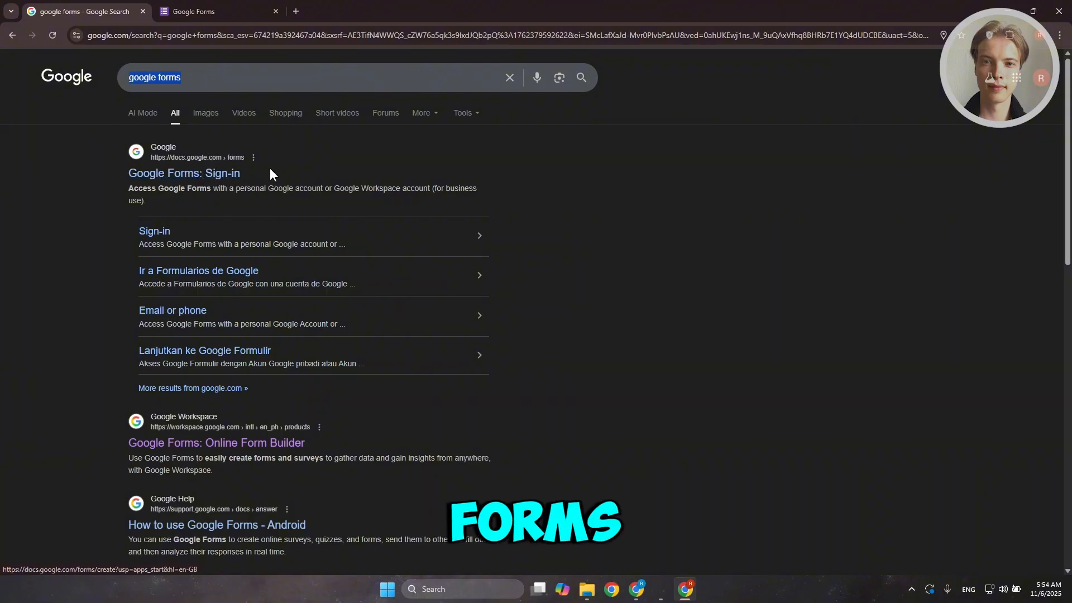
{"action": "left_click", "coordinate": [215, 164]}
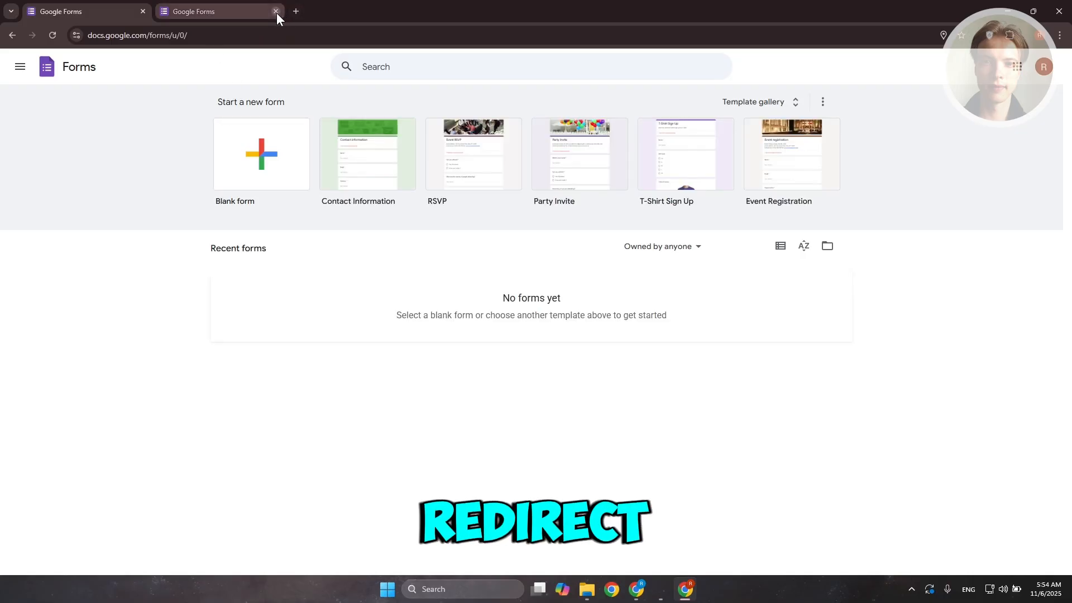
{"action": "left_click", "coordinate": [276, 11]}
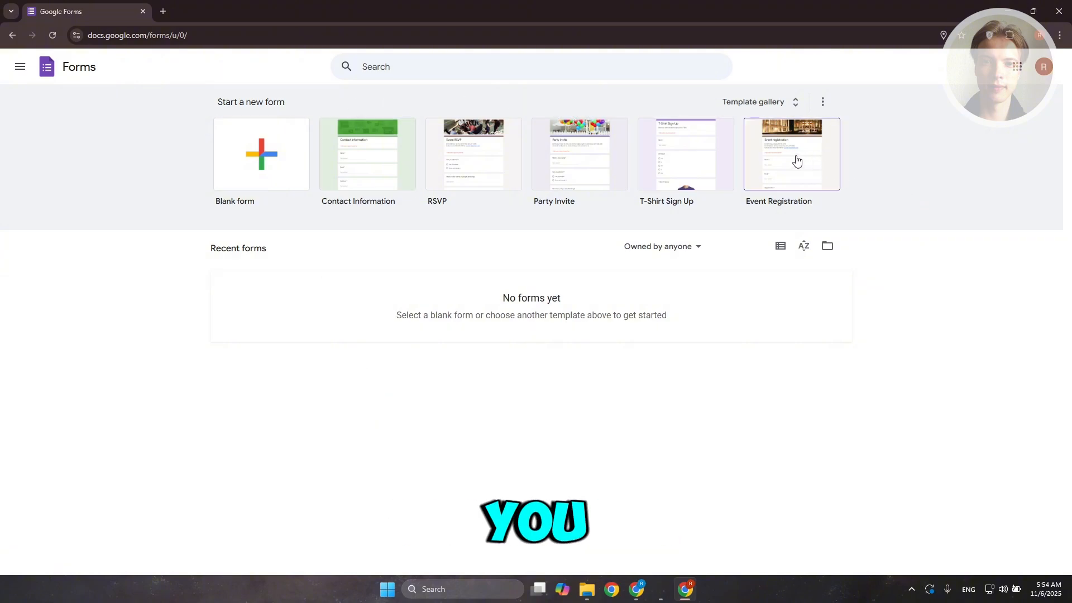
- Browse the template gallery, create a blank form and decline the introductory tour
{"action": "left_click", "coordinate": [778, 101]}
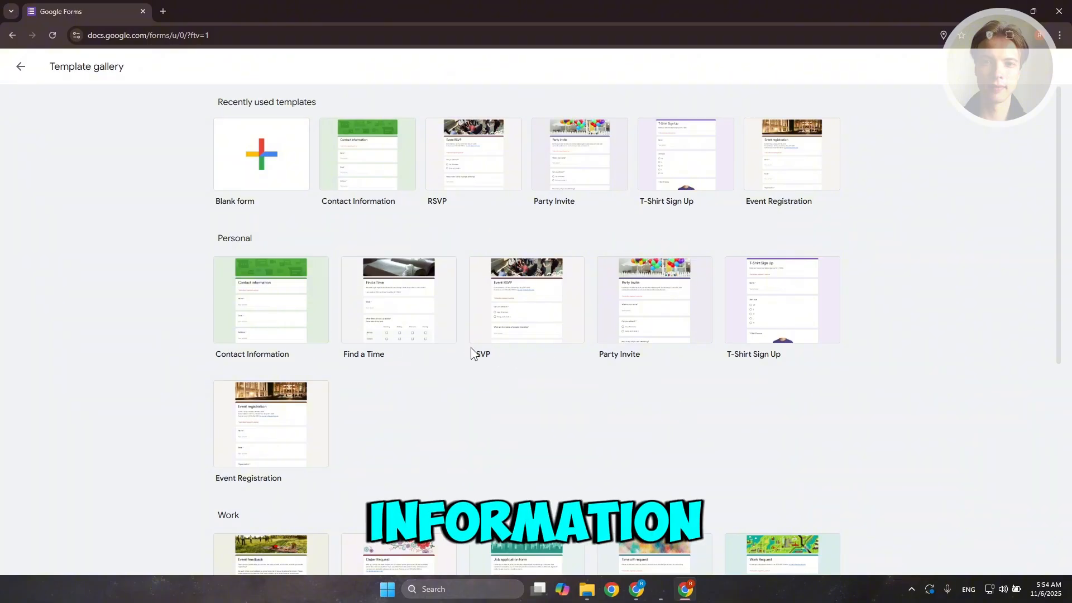
{"action": "scroll", "coordinate": [583, 362], "scroll_direction": "down", "scroll_amount": 3}
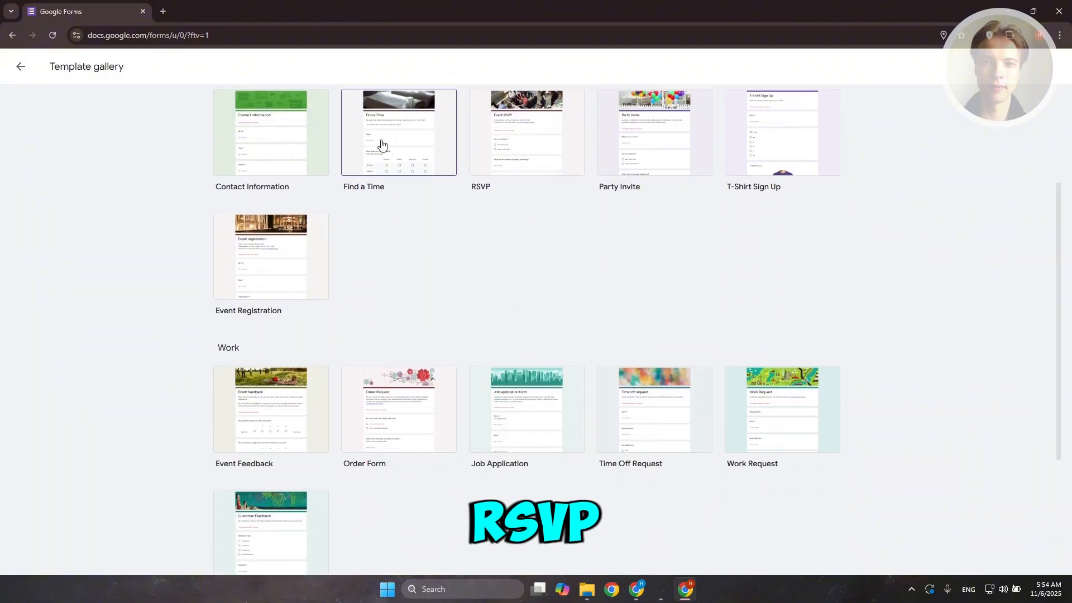
{"action": "scroll", "coordinate": [253, 275], "scroll_direction": "down", "scroll_amount": 3}
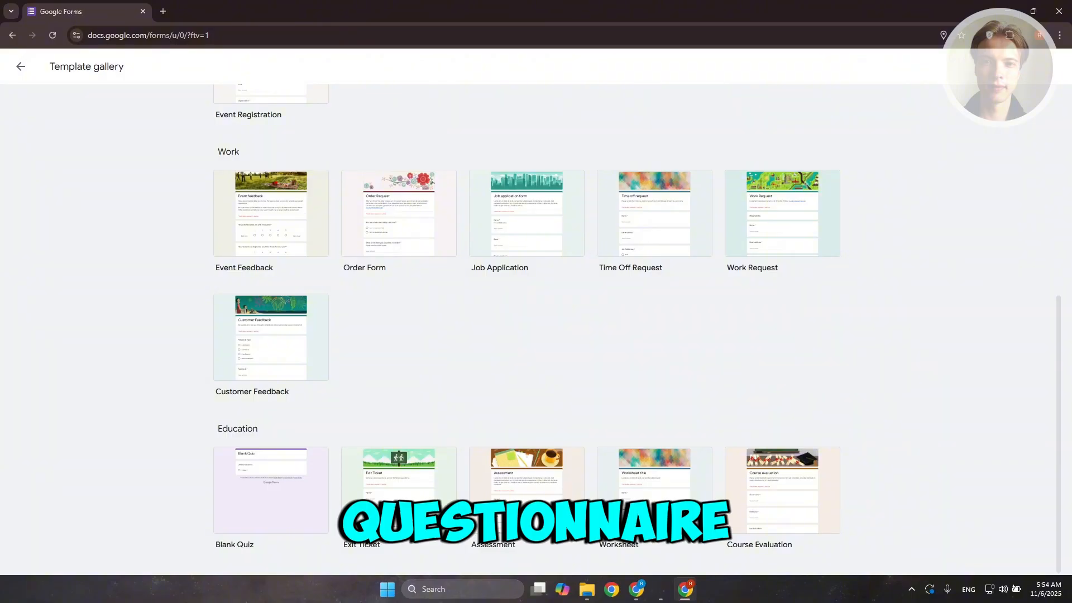
{"action": "scroll", "coordinate": [555, 321], "scroll_direction": "up", "scroll_amount": 6}
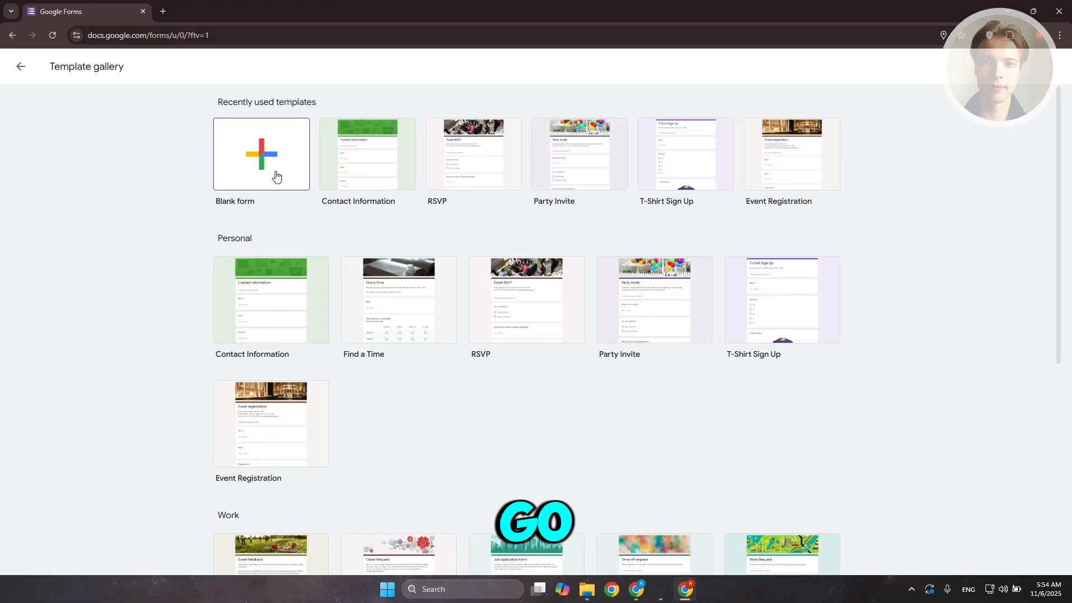
{"action": "left_click", "coordinate": [275, 176]}
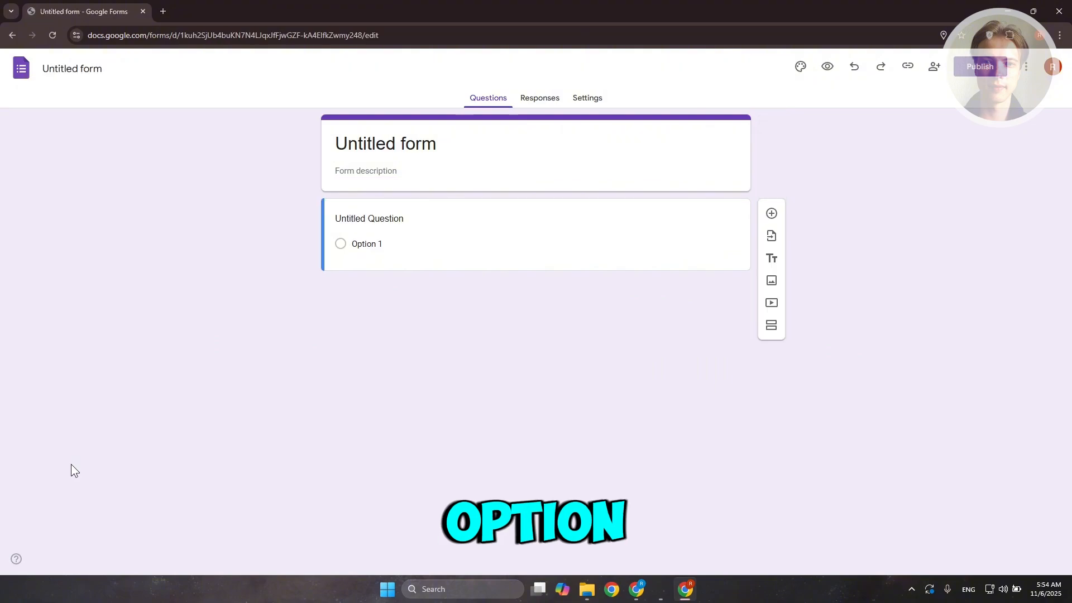
{"action": "left_click", "coordinate": [373, 221]}
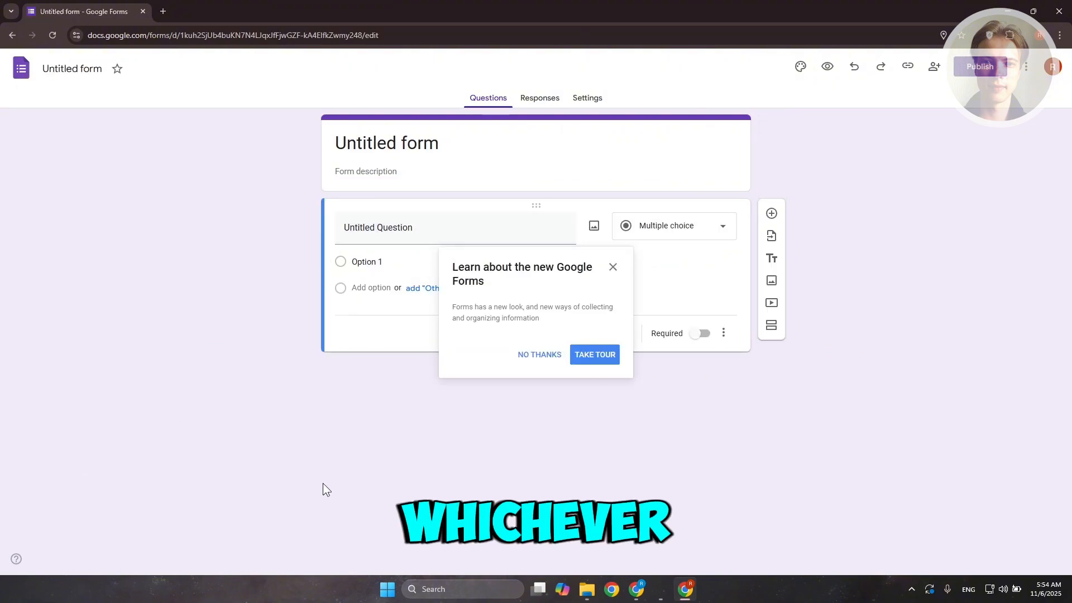
{"action": "left_click", "coordinate": [533, 358]}
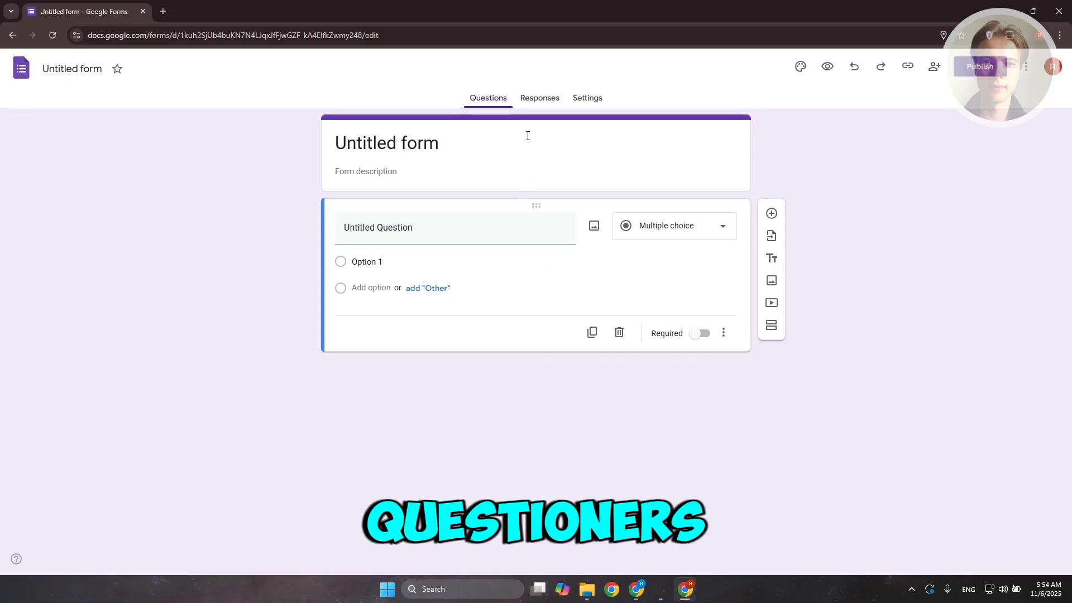
- Turn the first question into a required short-answer question titled "Full name"
{"action": "left_click", "coordinate": [707, 241]}
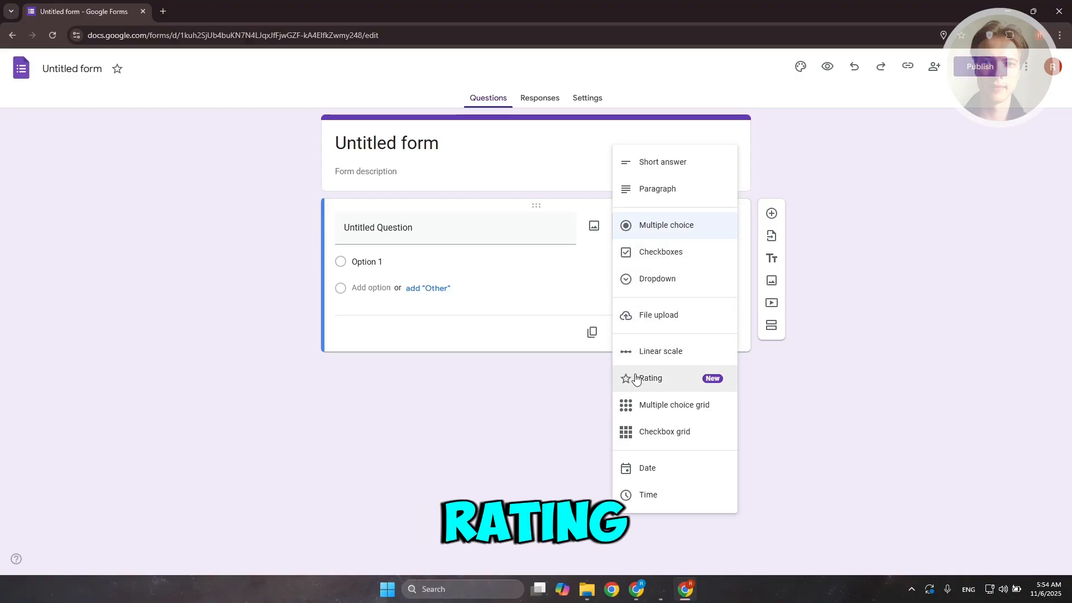
{"action": "left_click", "coordinate": [685, 163]}
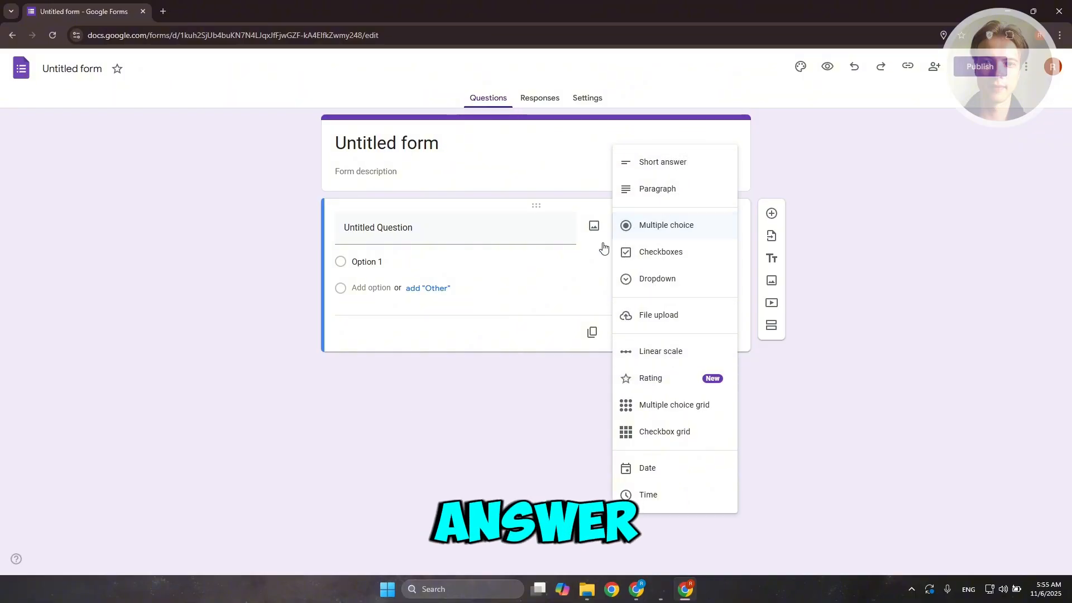
{"action": "left_click", "coordinate": [463, 234]}
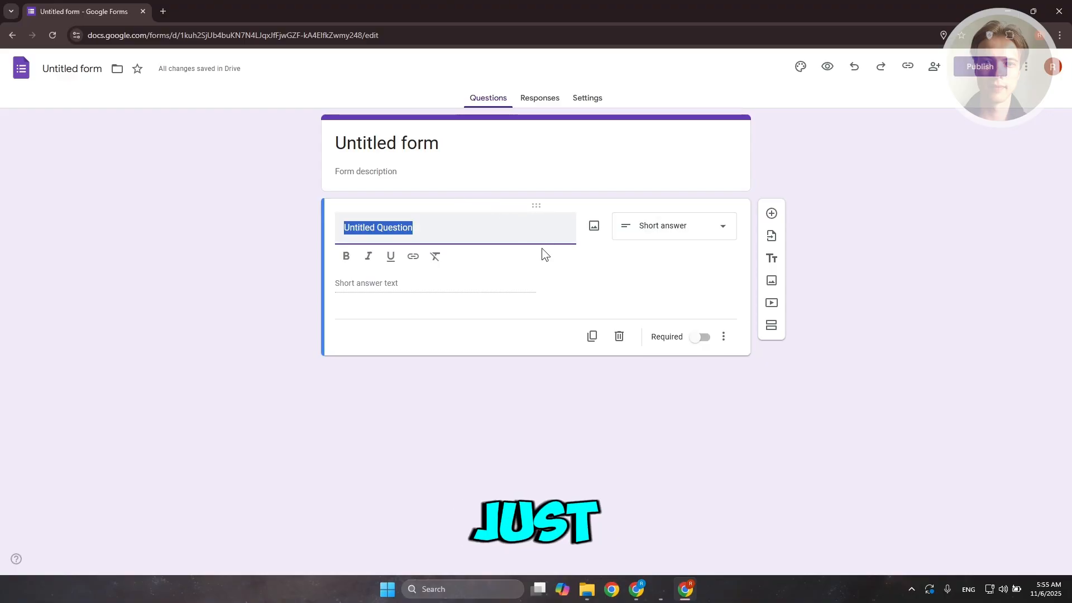
{"action": "type", "text": "Full name"}
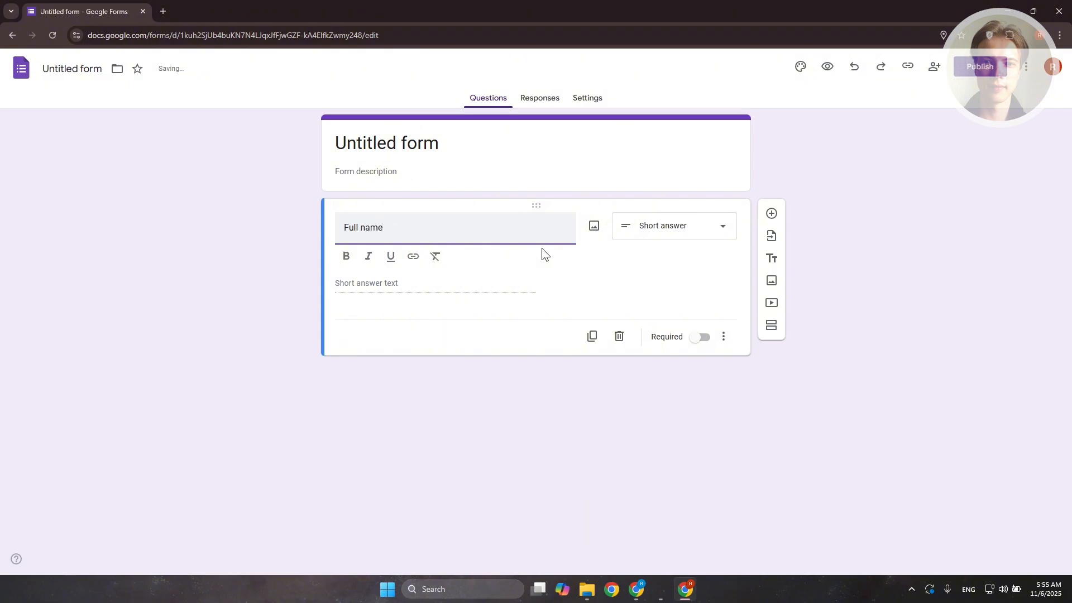
{"action": "left_click", "coordinate": [600, 261]}
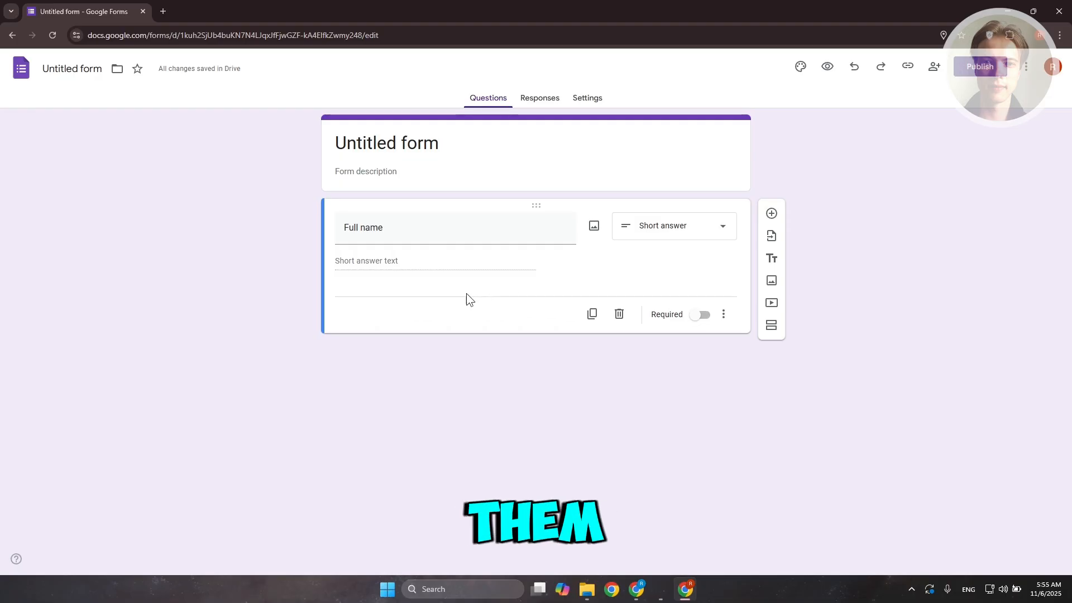
{"action": "left_click", "coordinate": [702, 315]}
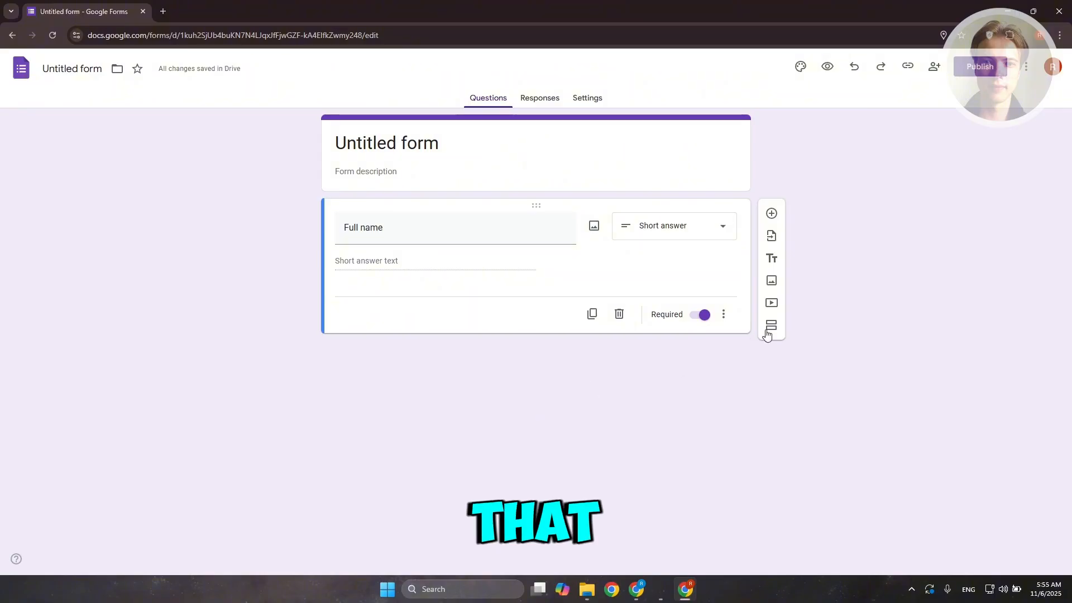
- Add a new section after the Full name question and merge it with the section above
{"action": "left_click", "coordinate": [771, 331]}
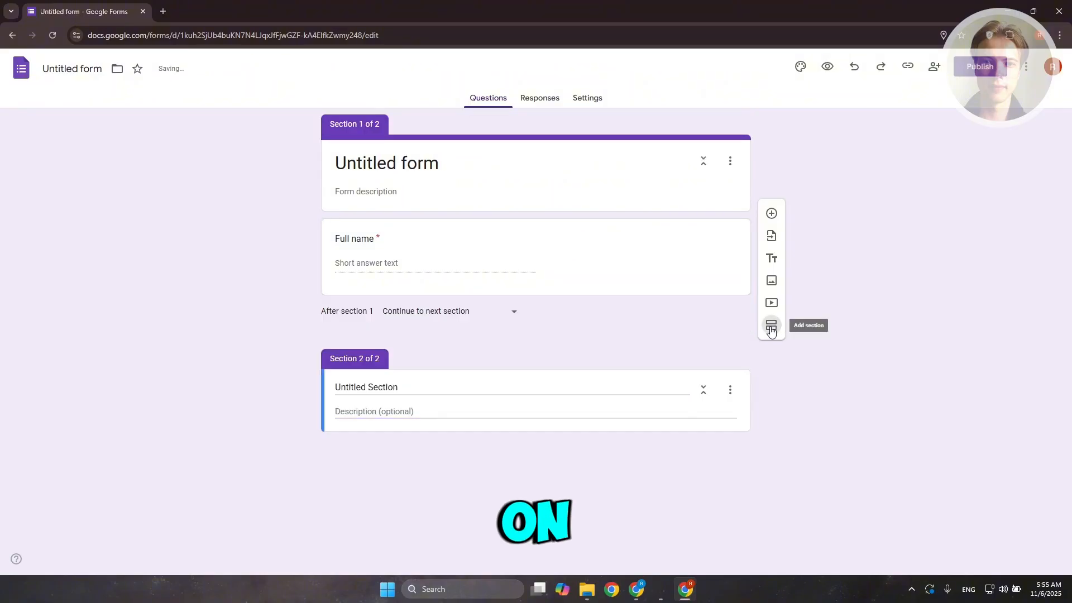
{"action": "left_click", "coordinate": [513, 313]}
{"action": "left_click", "coordinate": [512, 314]}
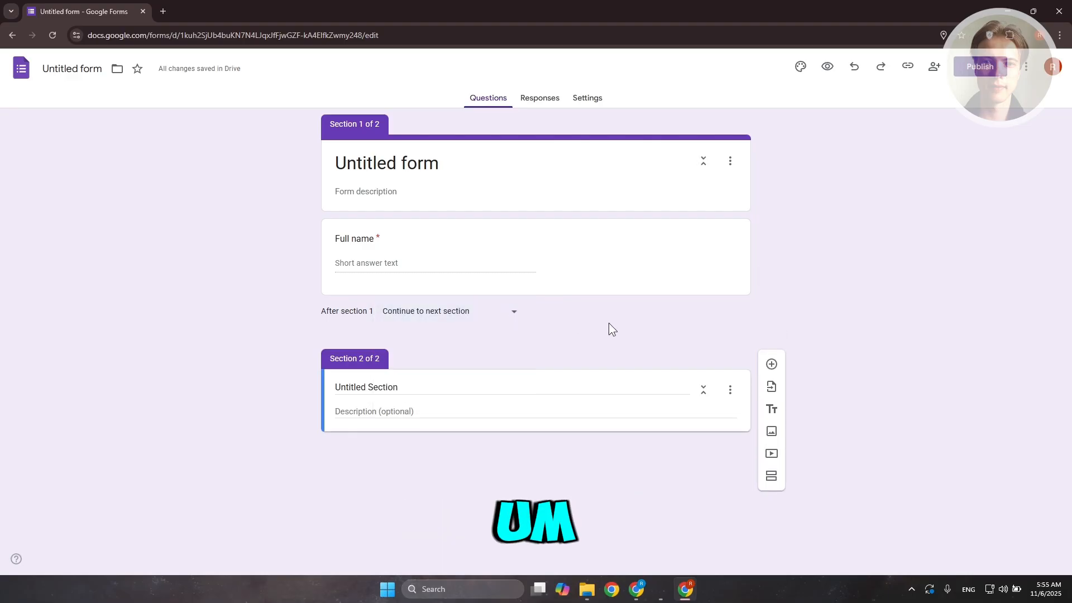
{"action": "left_click", "coordinate": [729, 389]}
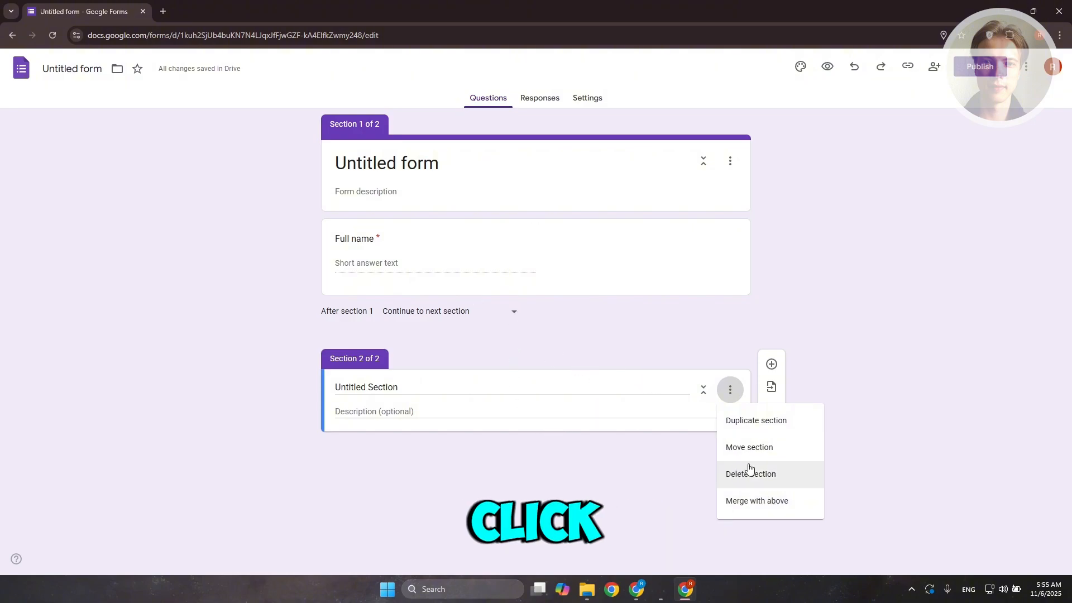
{"action": "left_click", "coordinate": [766, 514]}
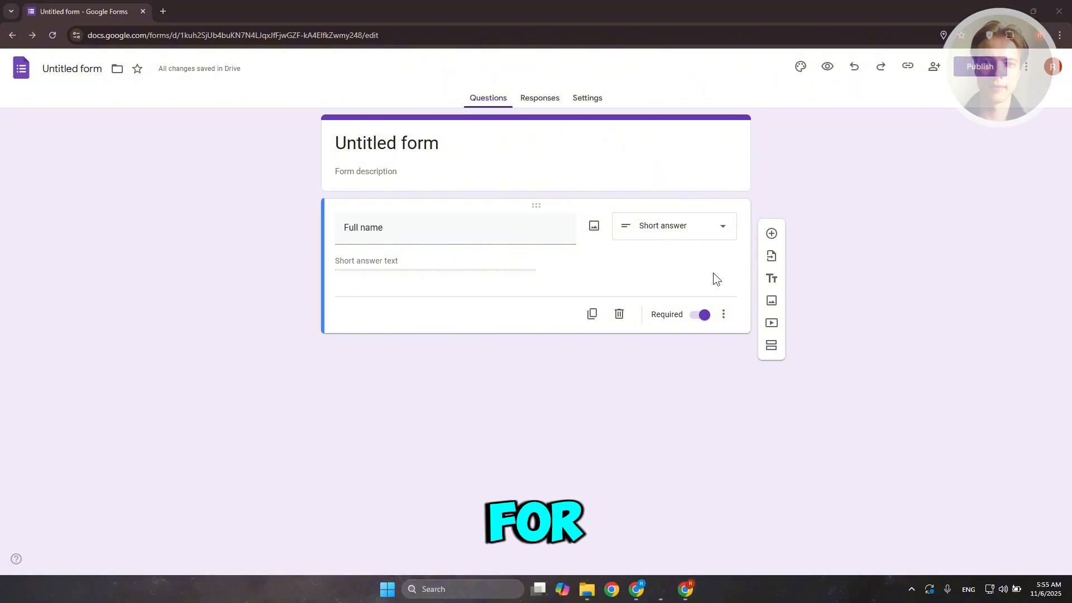
- Add a second question of the Dropdown type titled "Food you like?"
{"action": "left_click", "coordinate": [771, 233]}
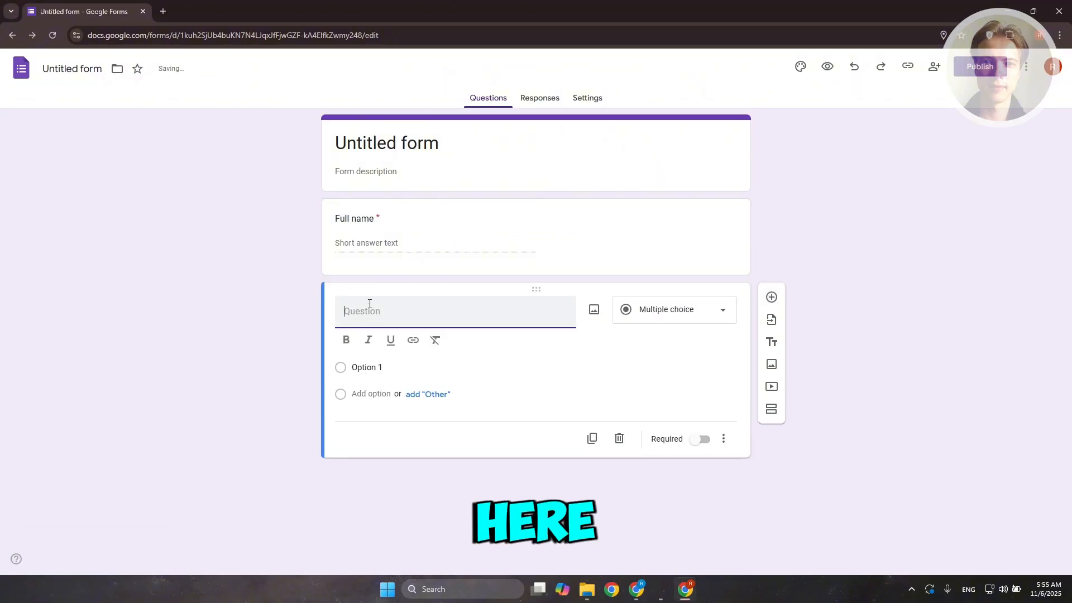
{"action": "left_click", "coordinate": [711, 314]}
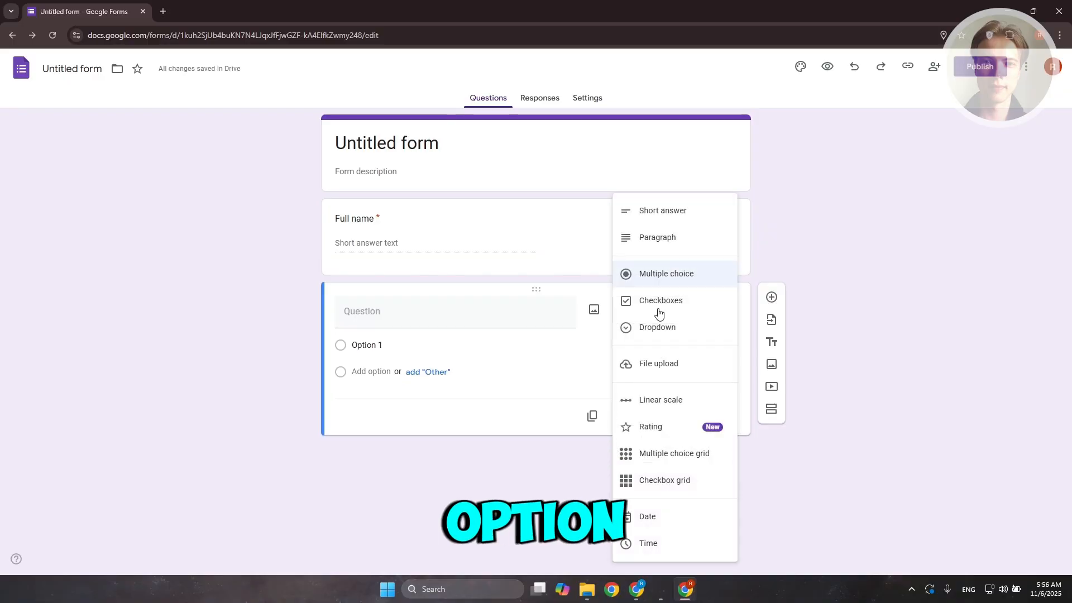
{"action": "left_click", "coordinate": [648, 329]}
{"action": "left_click", "coordinate": [416, 318]}
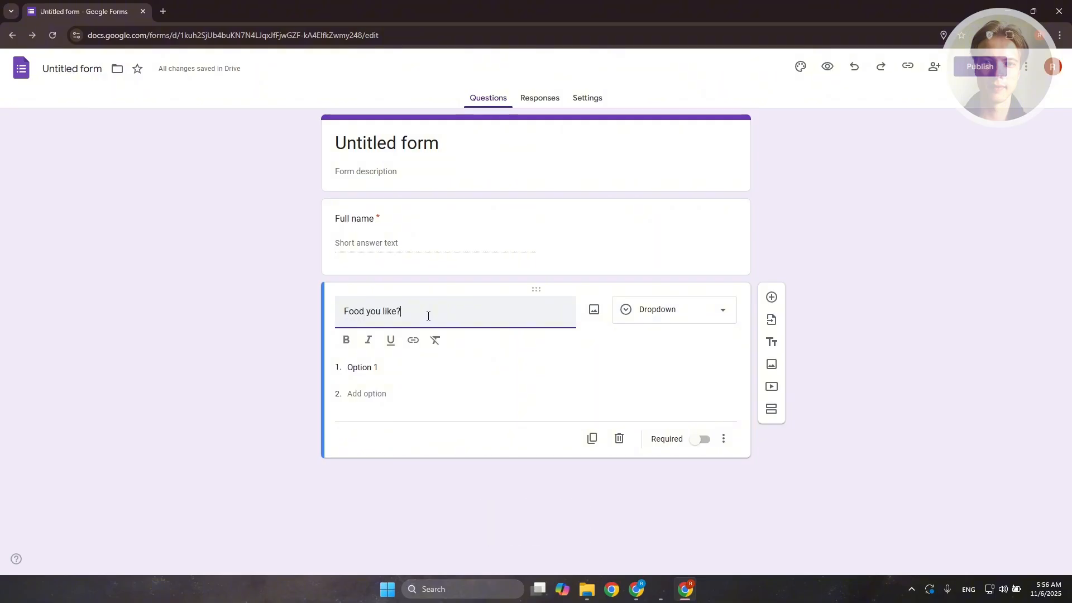
- Enter "eggs" and "pancake" as the two answer options of the food question
{"action": "left_click", "coordinate": [410, 367]}
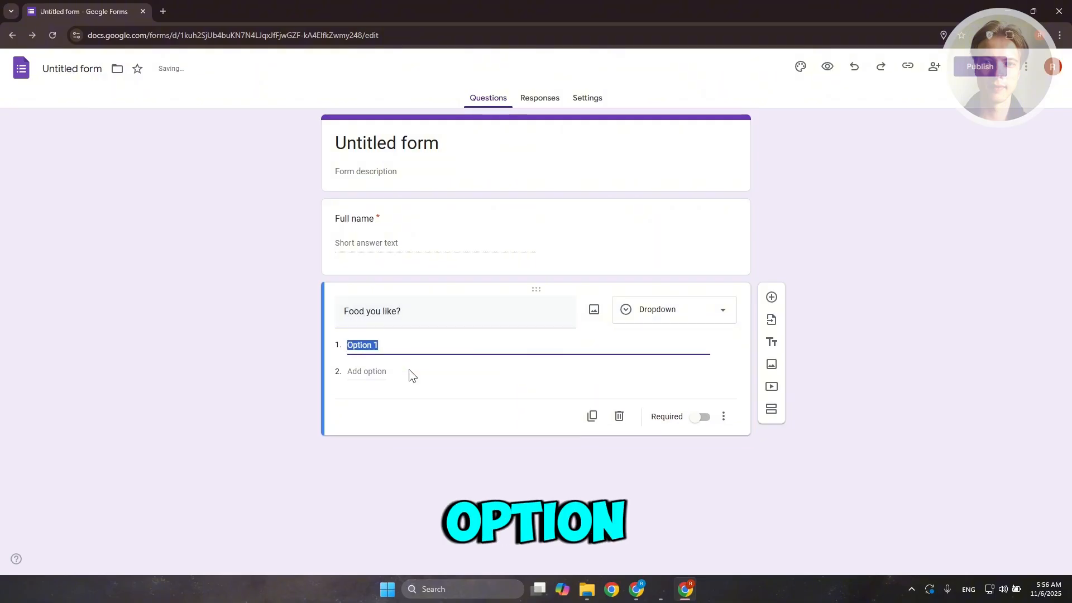
{"action": "type", "text": "eggs"}
{"action": "left_click", "coordinate": [406, 374]}
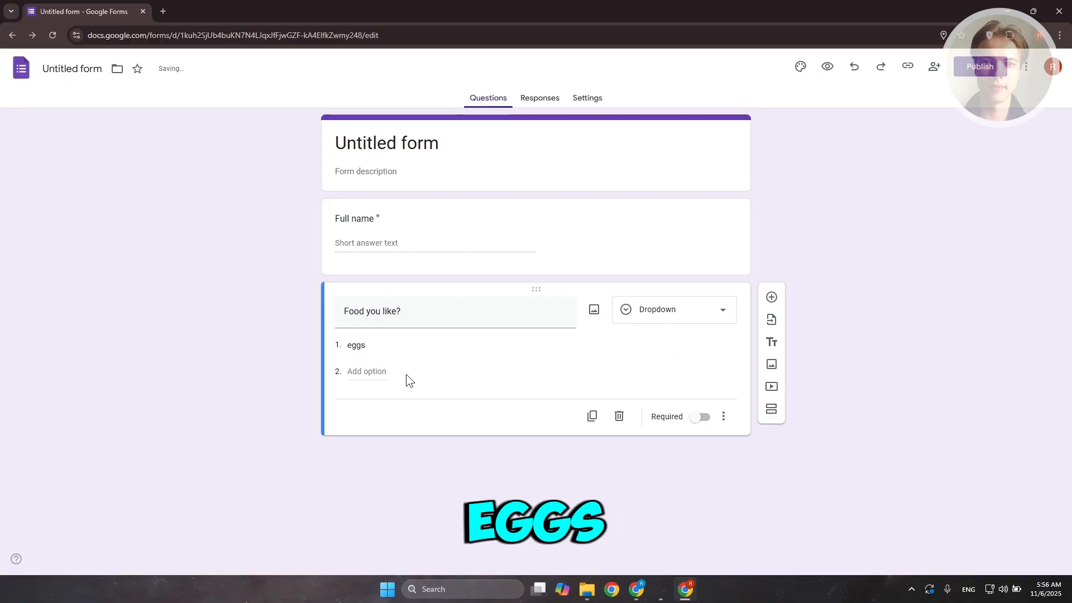
{"action": "left_click", "coordinate": [363, 372]}
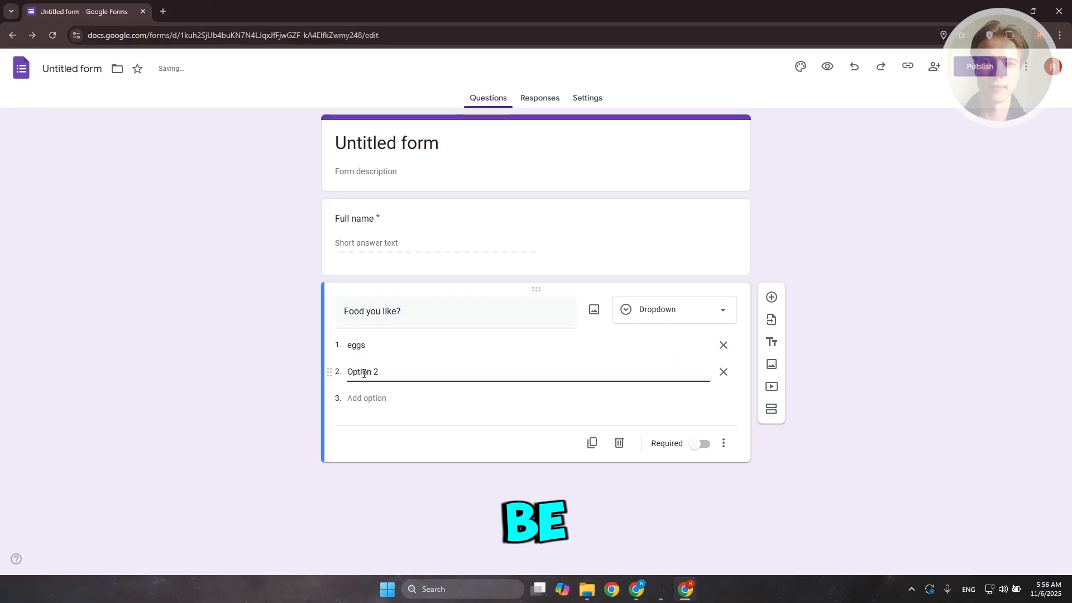
{"action": "type", "text": "pancake"}
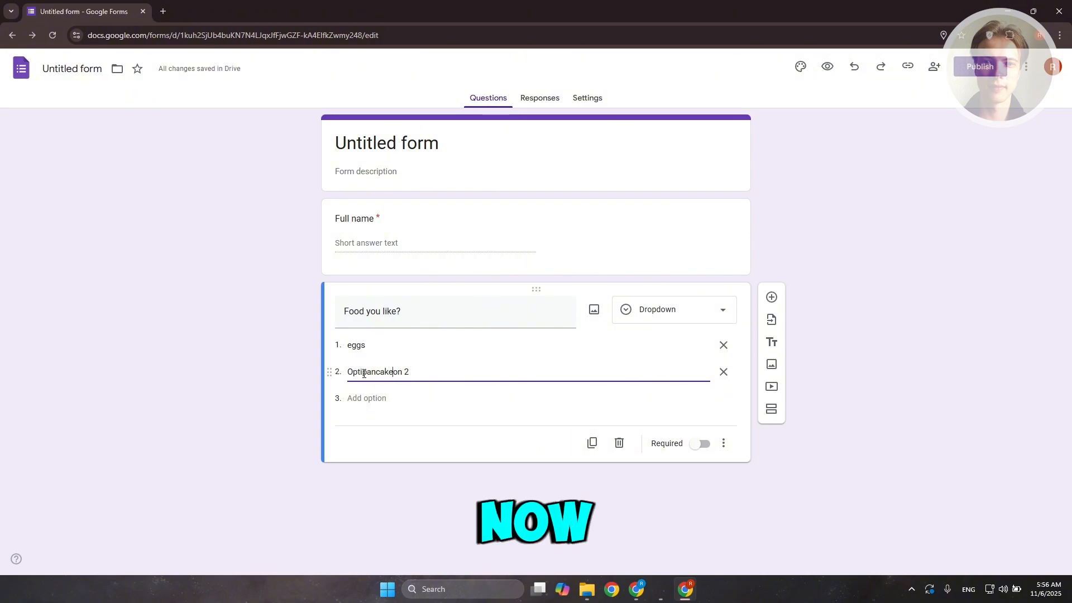
{"action": "key", "text": "ctrl+a"}
{"action": "type", "text": "pancake"}
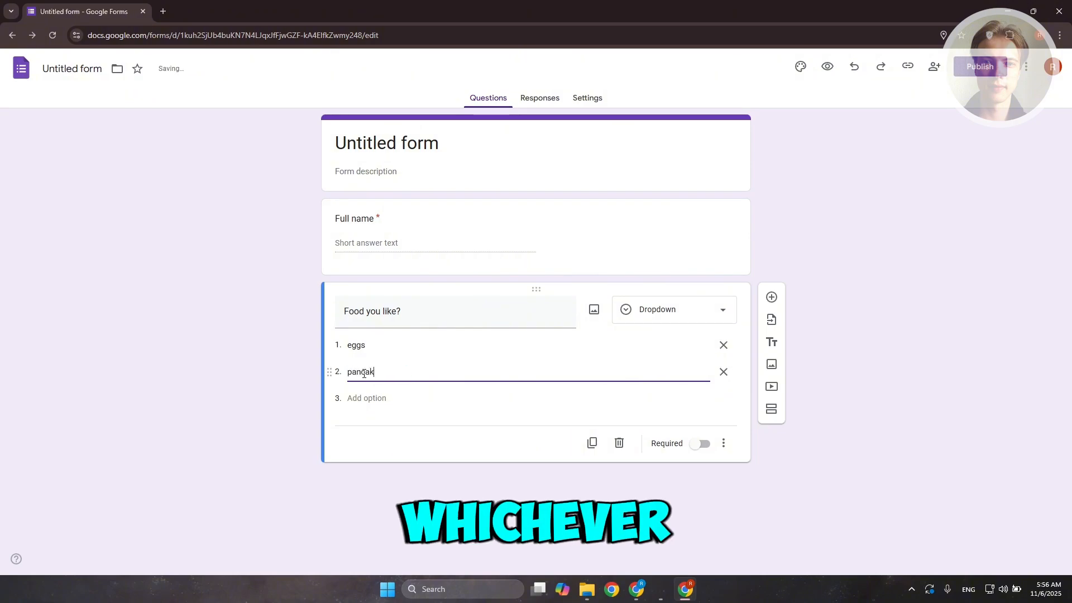
- Review the available question types and make the food question required, keeping it a dropdown
{"action": "left_click", "coordinate": [725, 323]}
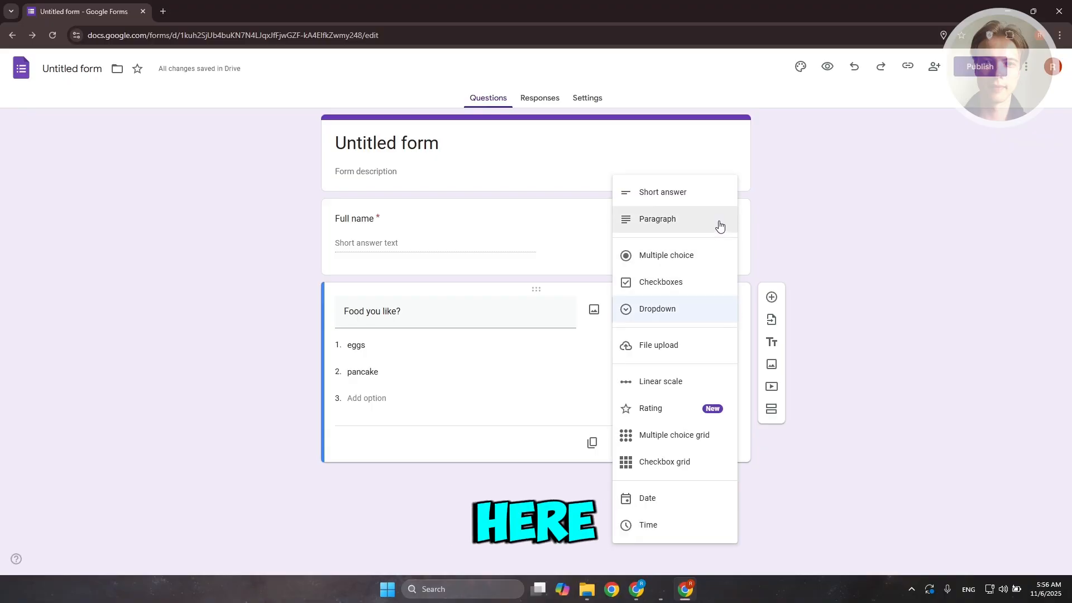
{"action": "left_click", "coordinate": [931, 295]}
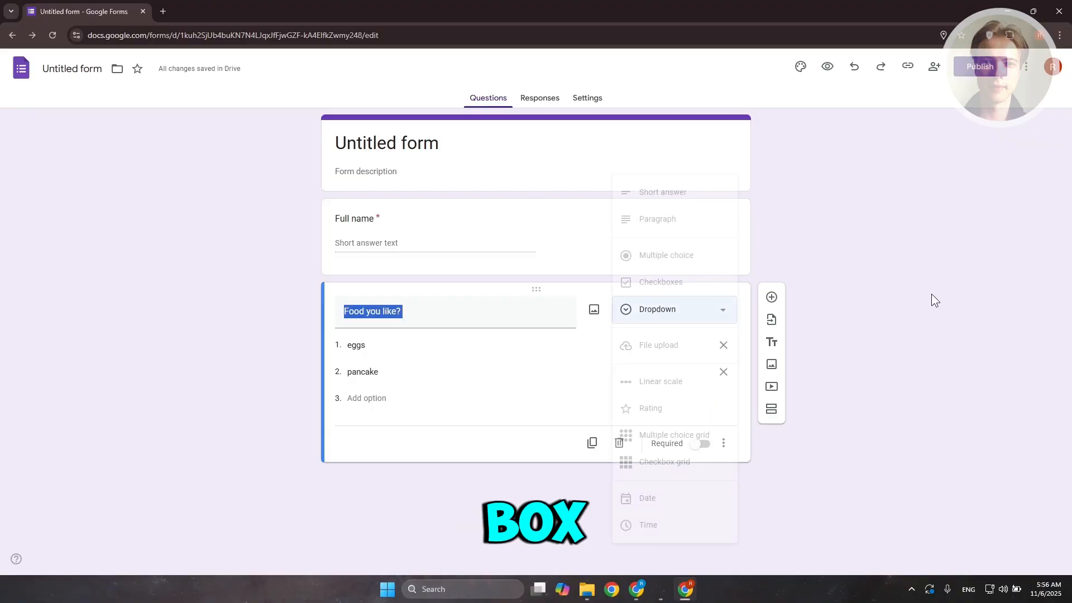
{"action": "left_click", "coordinate": [699, 443]}
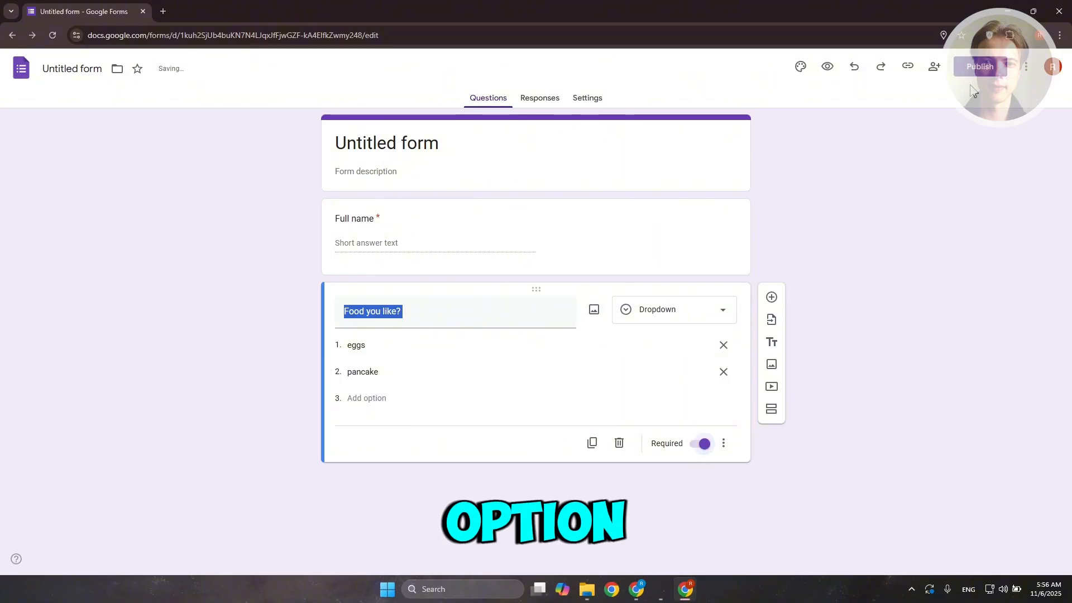
- Publish the form for anyone with the link, checking the responder access settings first, and dismiss the response management tip
{"action": "left_click", "coordinate": [979, 66]}
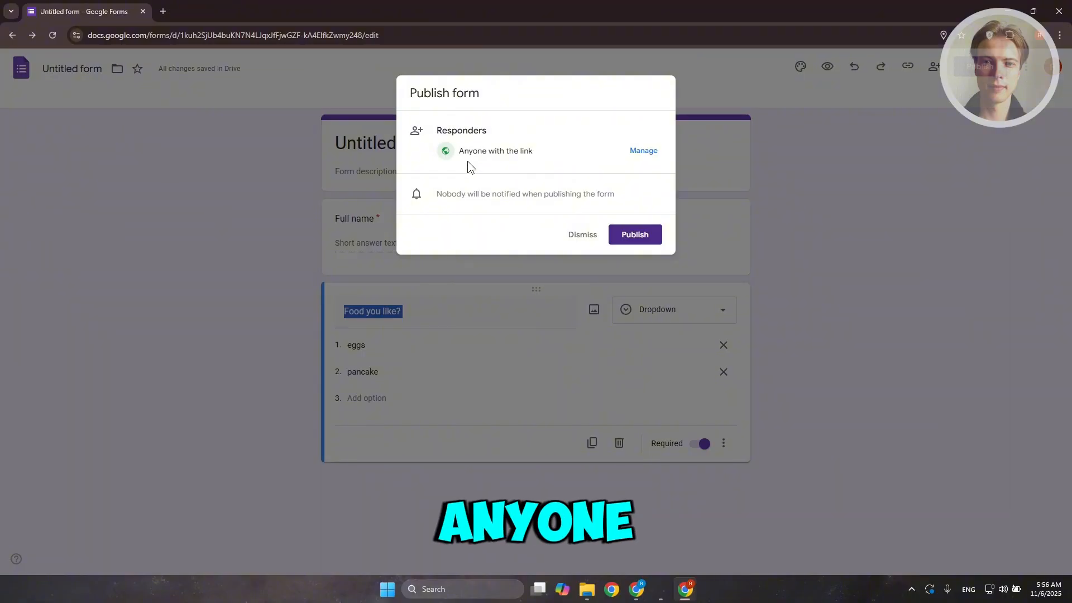
{"action": "left_click", "coordinate": [644, 151]}
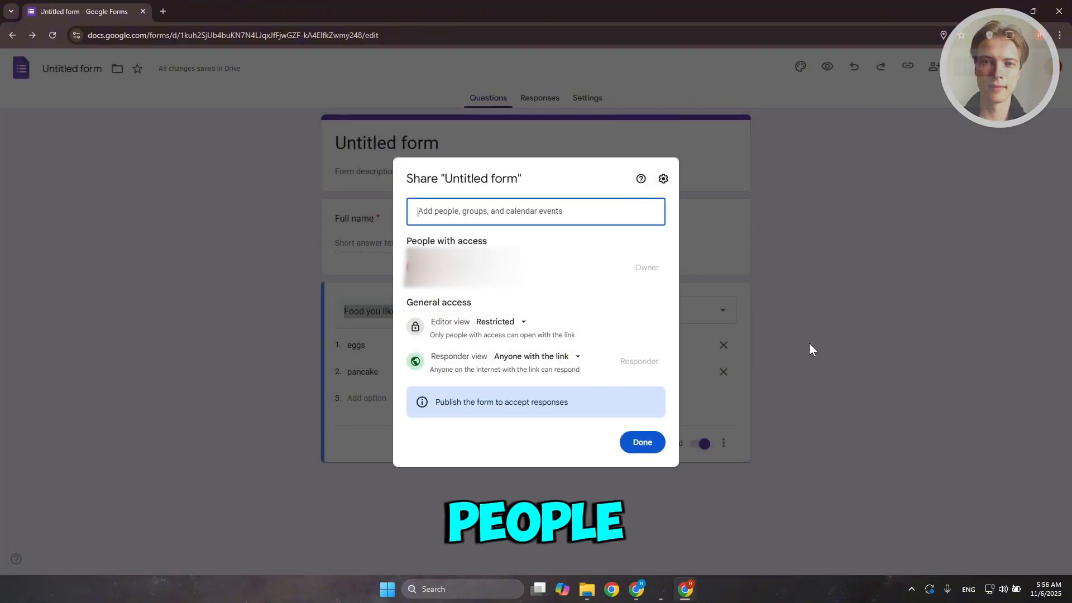
{"action": "left_click", "coordinate": [643, 442]}
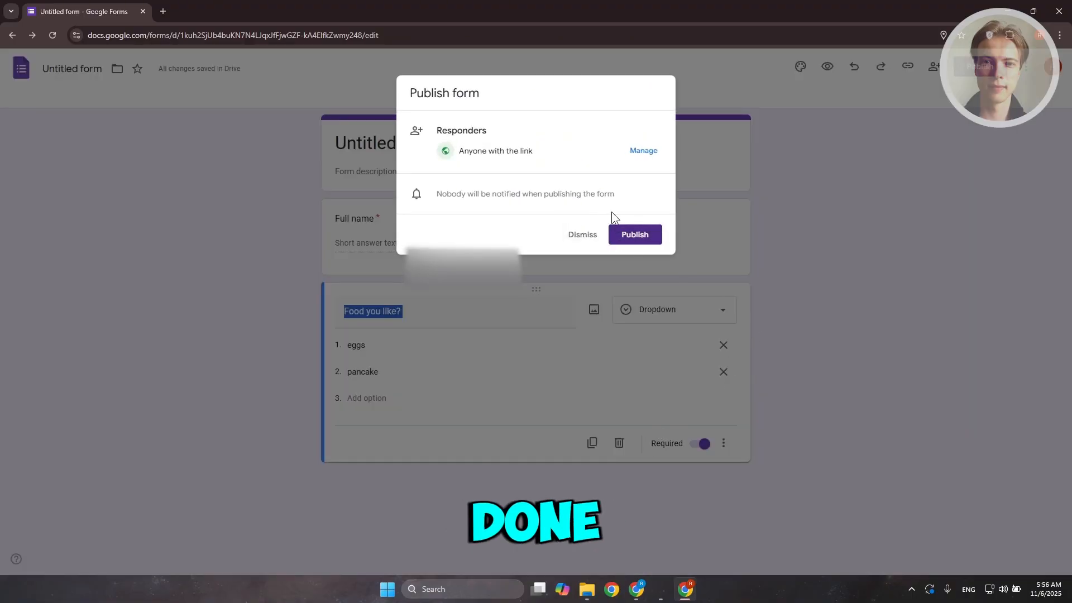
{"action": "left_click", "coordinate": [640, 237]}
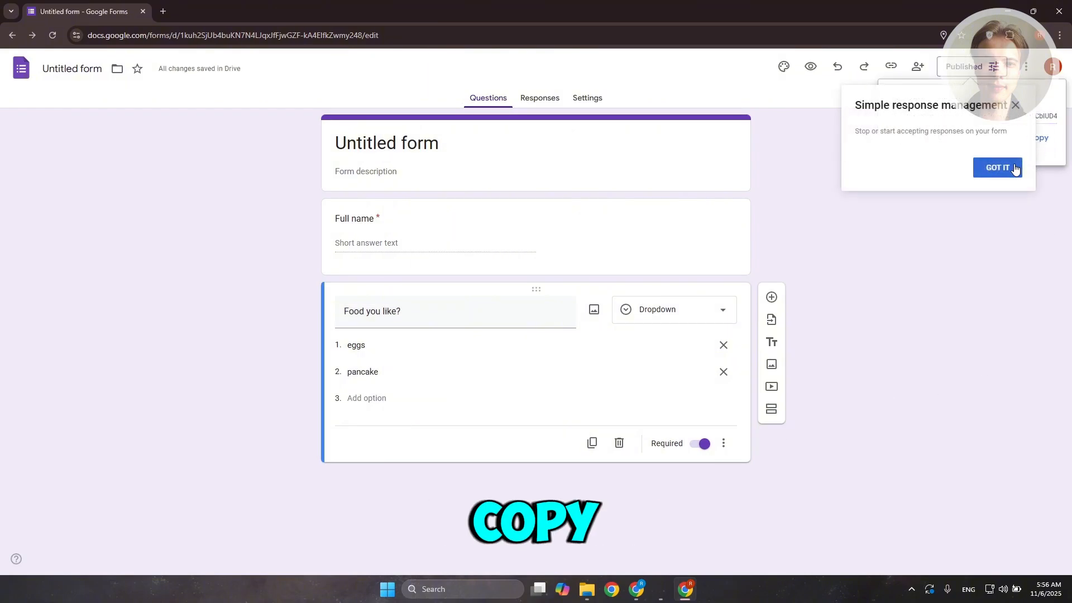
{"action": "left_click", "coordinate": [1014, 106]}
- Copy the full responder link from the published options and leave those options without saving changes
{"action": "left_click", "coordinate": [993, 67]}
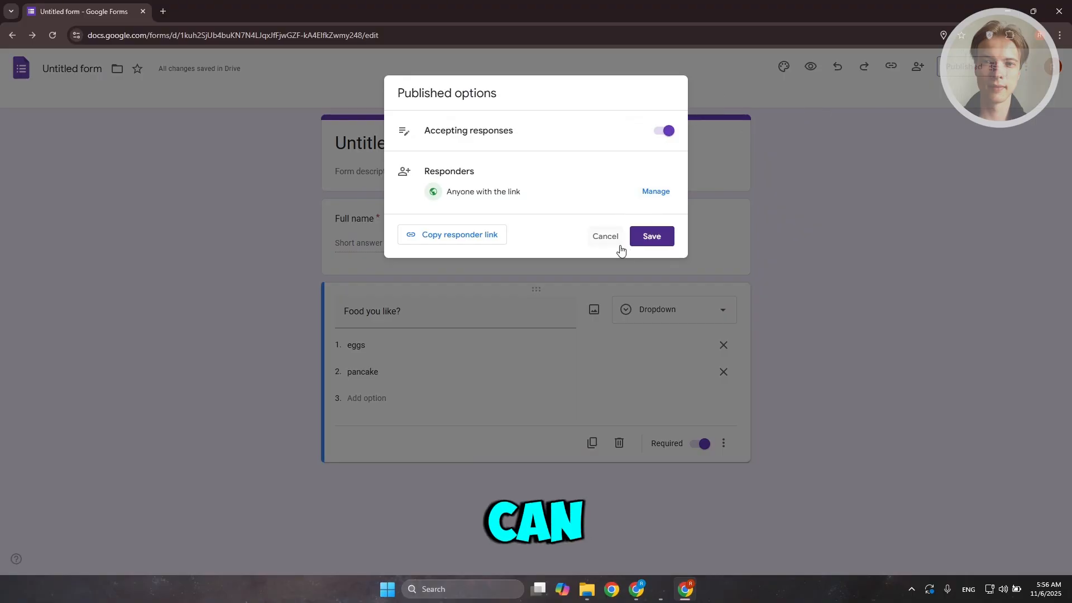
{"action": "left_click", "coordinate": [451, 245]}
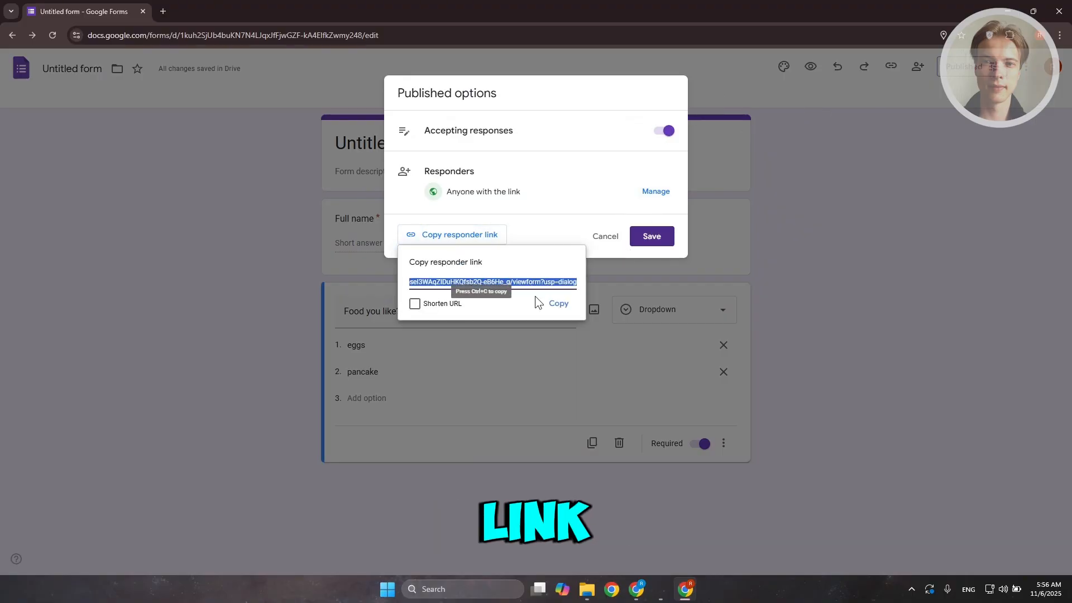
{"action": "left_click", "coordinate": [560, 303]}
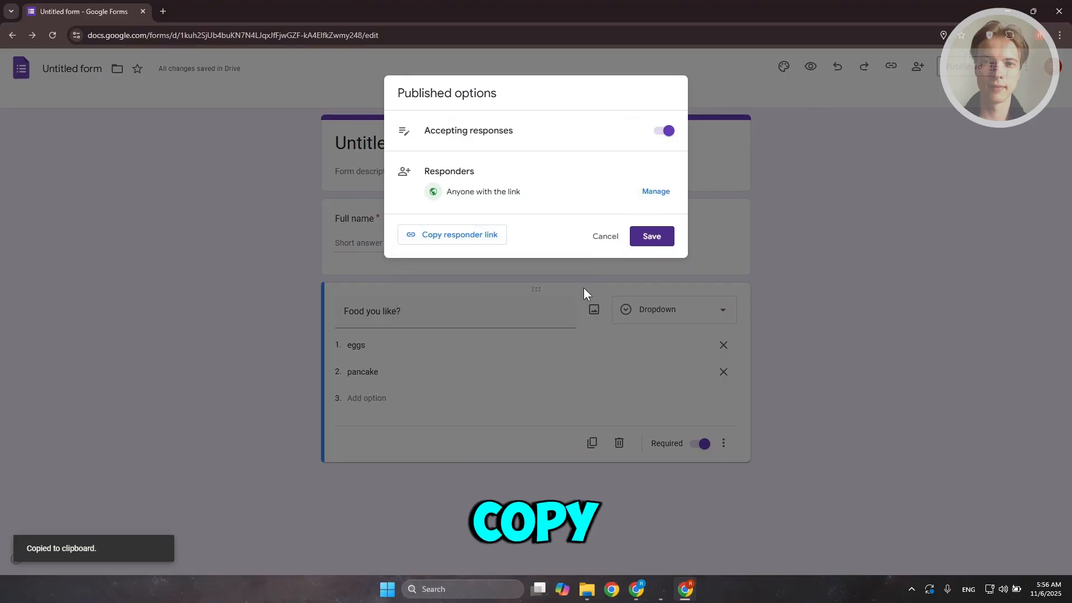
{"action": "left_click", "coordinate": [605, 235]}
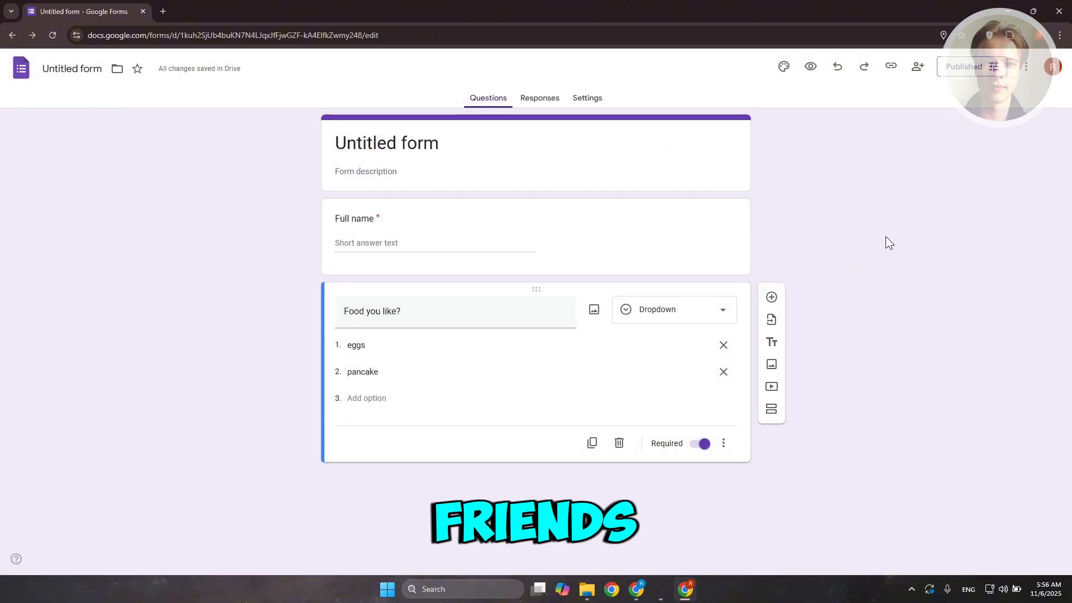
- View the form's collected responses and its Sheets linking option, and open the form settings
{"action": "left_click", "coordinate": [552, 100]}
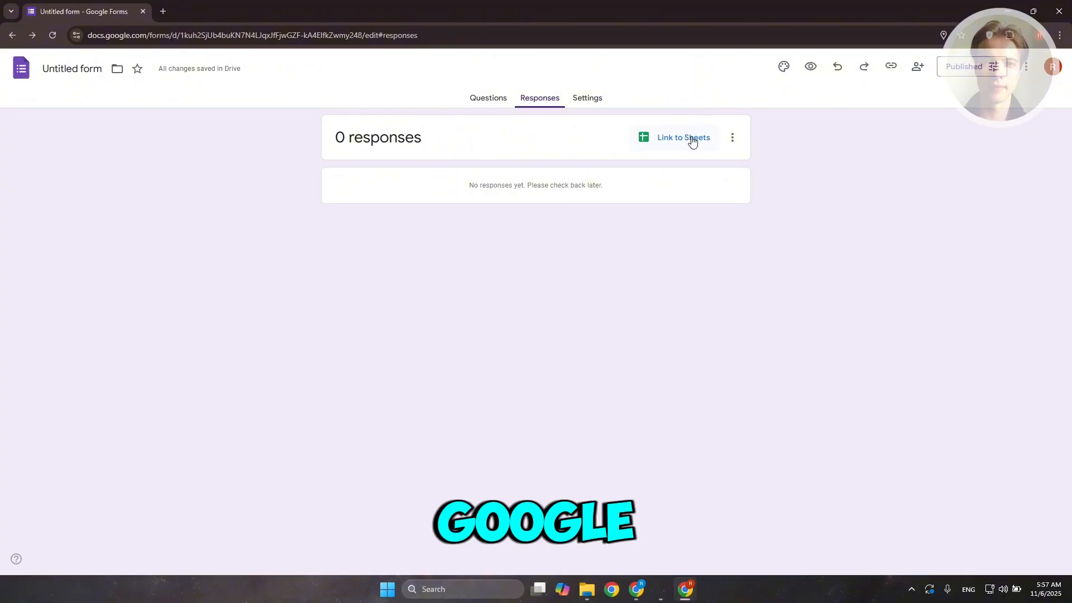
{"action": "left_click", "coordinate": [595, 101]}
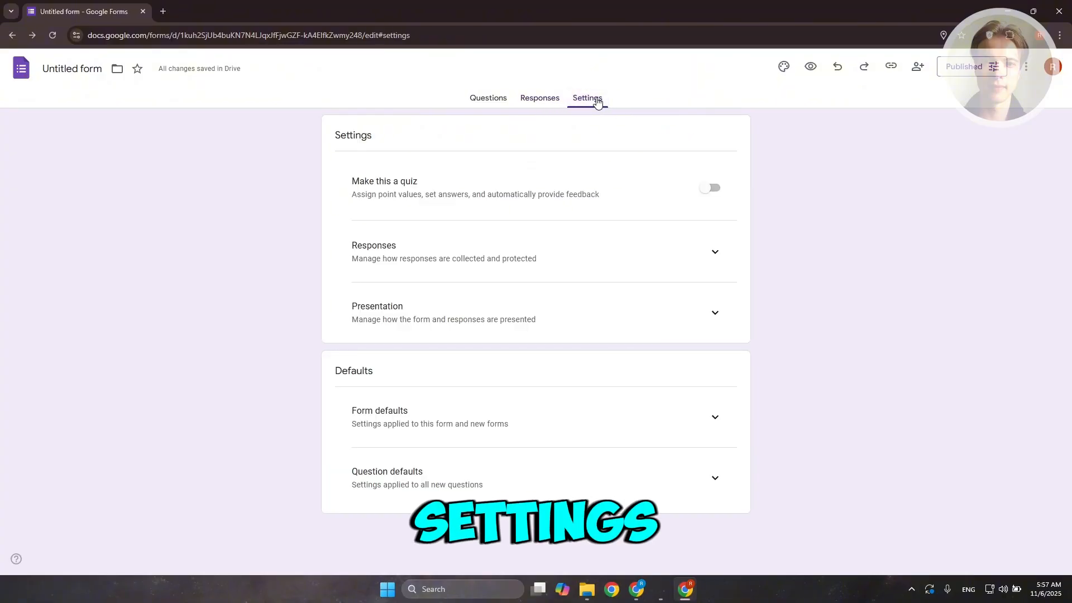